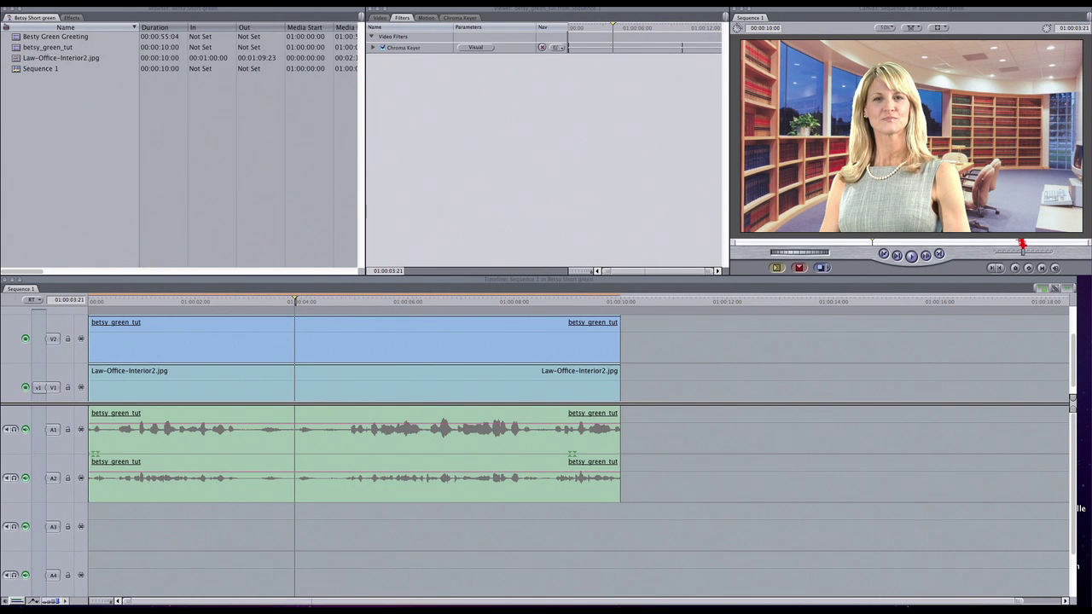
- Open the green-screen clip on track V2 in the Viewer and compare the composite with its Chroma Keyer filter disabled and enabled
click(296, 338)
click(300, 336)
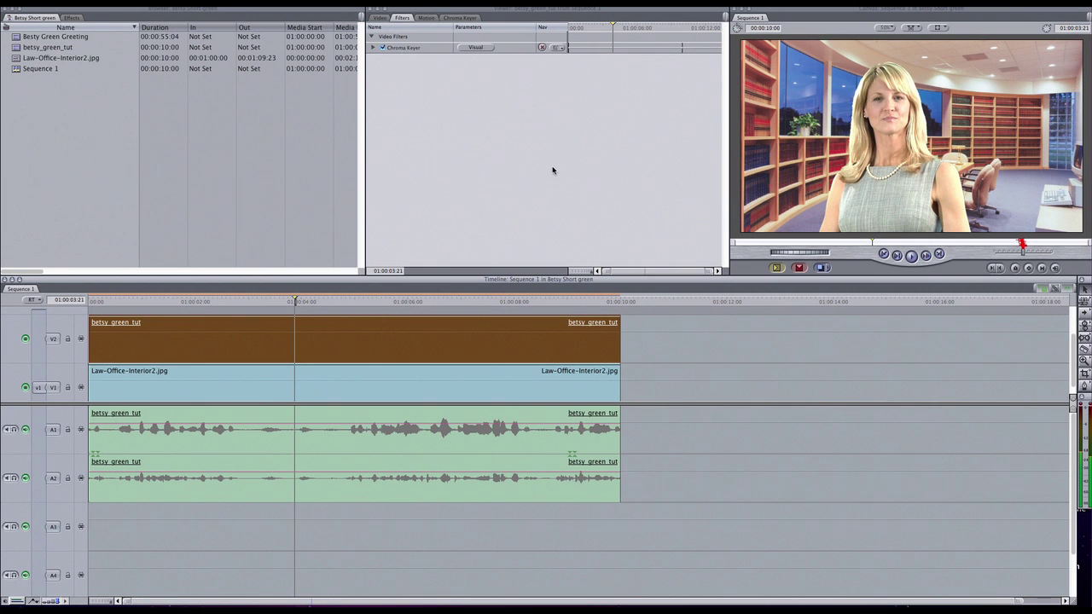
click(383, 48)
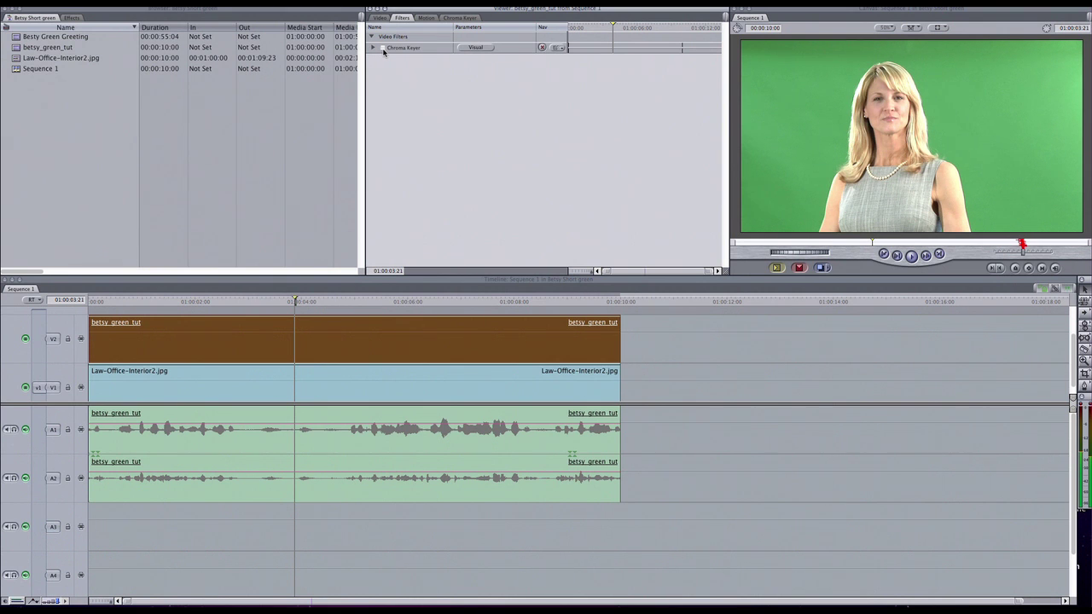
click(383, 48)
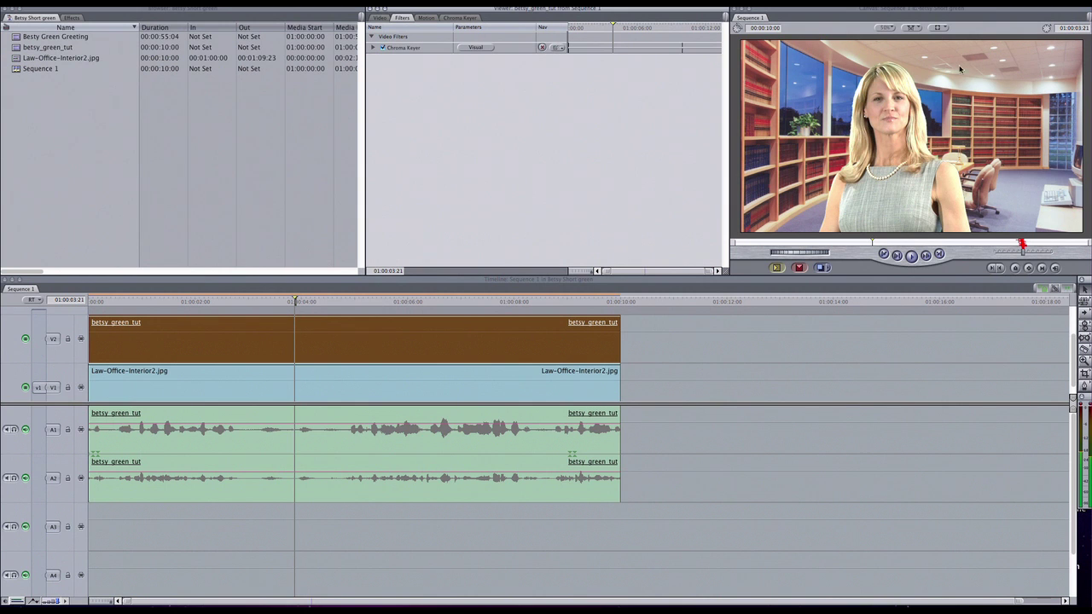
click(383, 48)
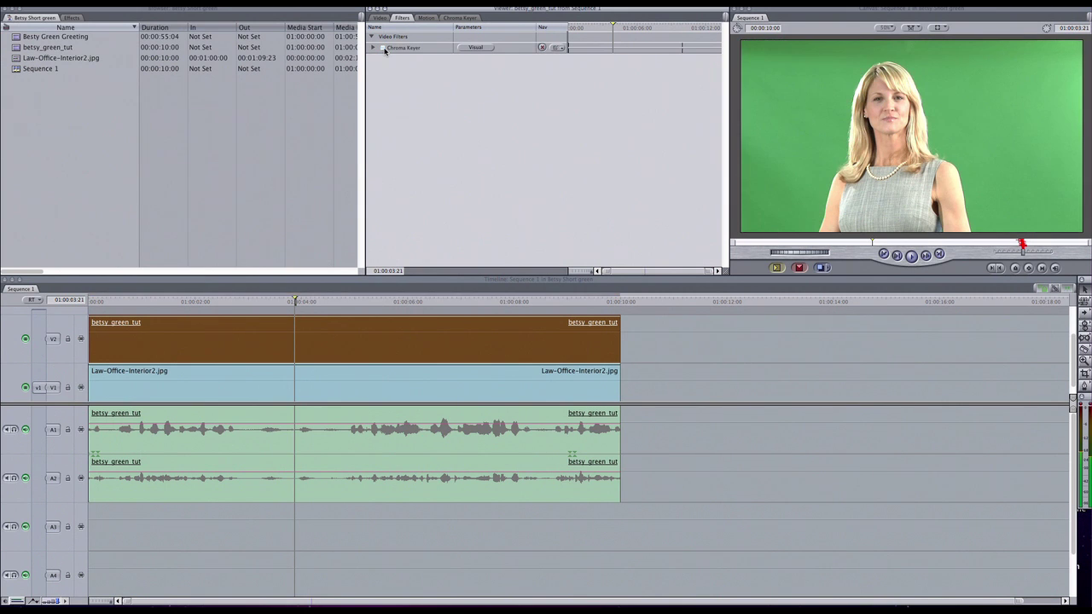
click(383, 48)
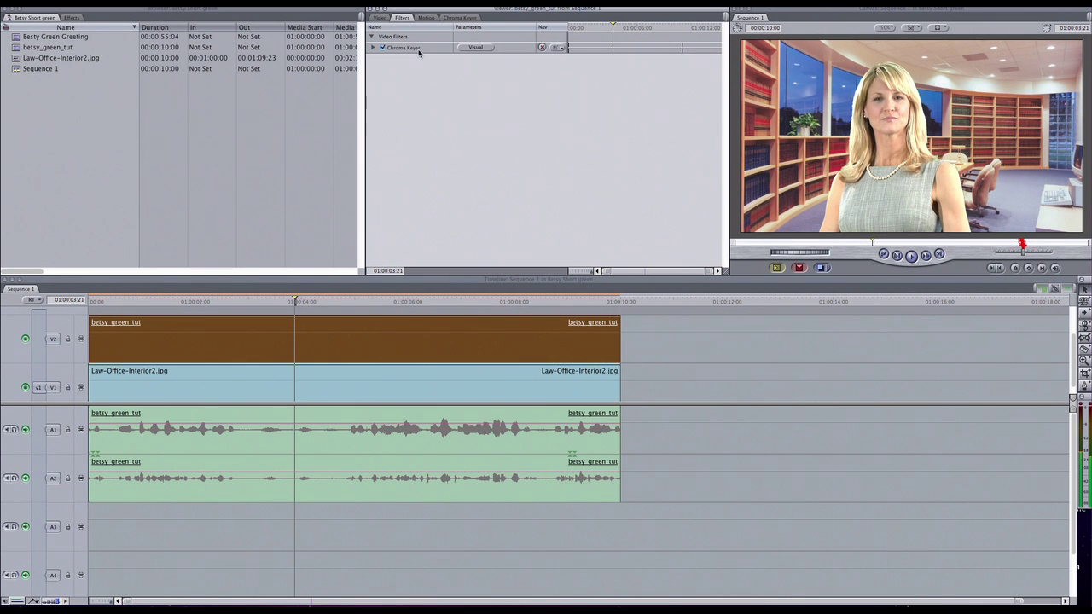
- Review the Chroma Keyer's numeric and visual color-range settings, checking the key at timecode 01:00:04:02
click(373, 48)
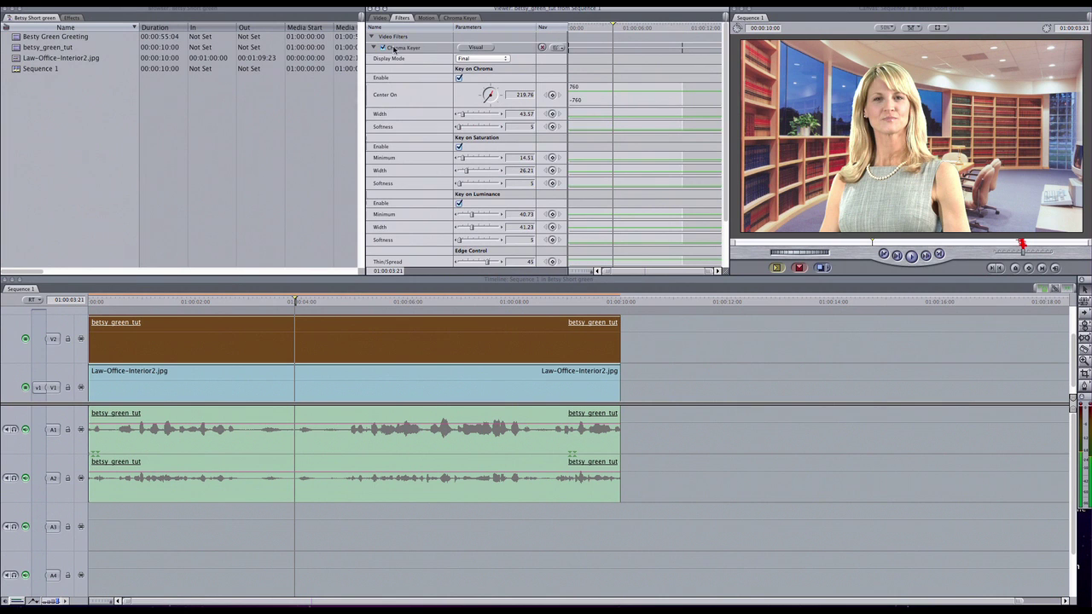
click(469, 49)
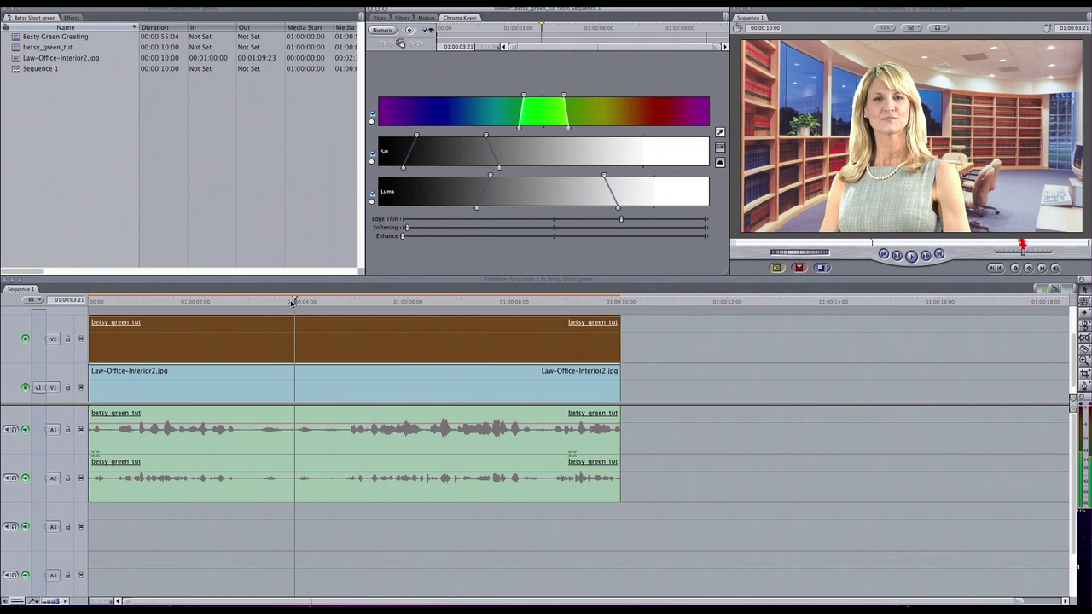
drag(291, 303, 306, 305)
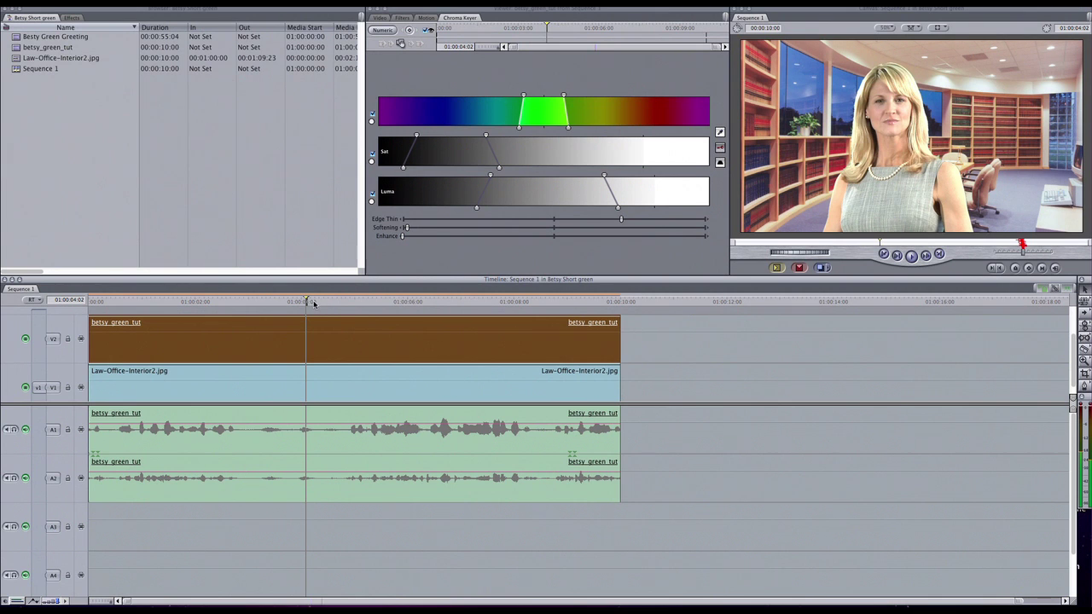
- Apply the Four-Point Garbage Matte video filter to the green-screen clip on track V2
click(401, 18)
click(372, 48)
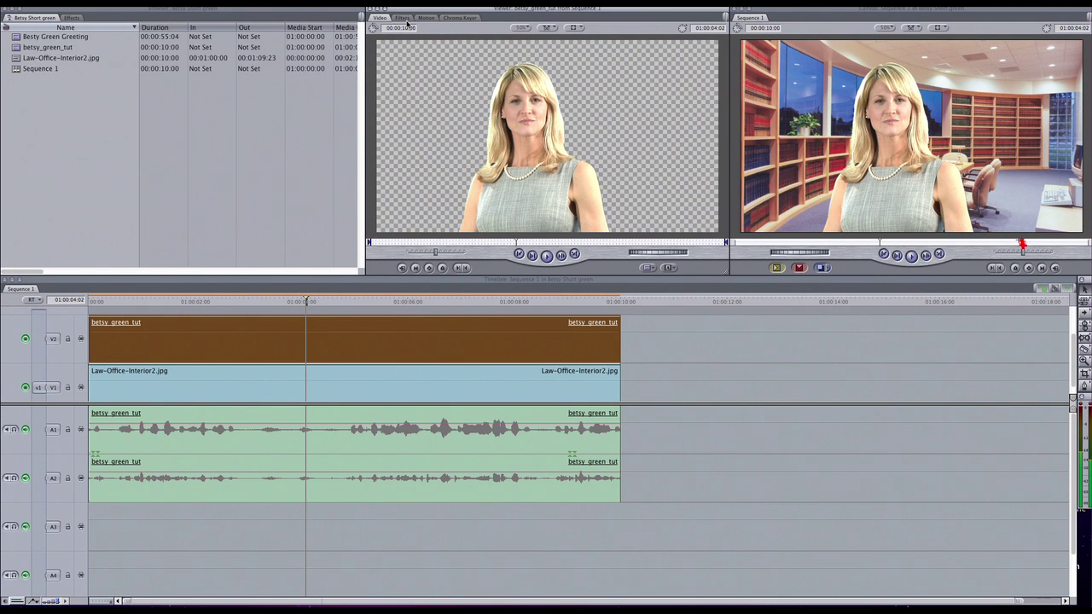
click(281, 3)
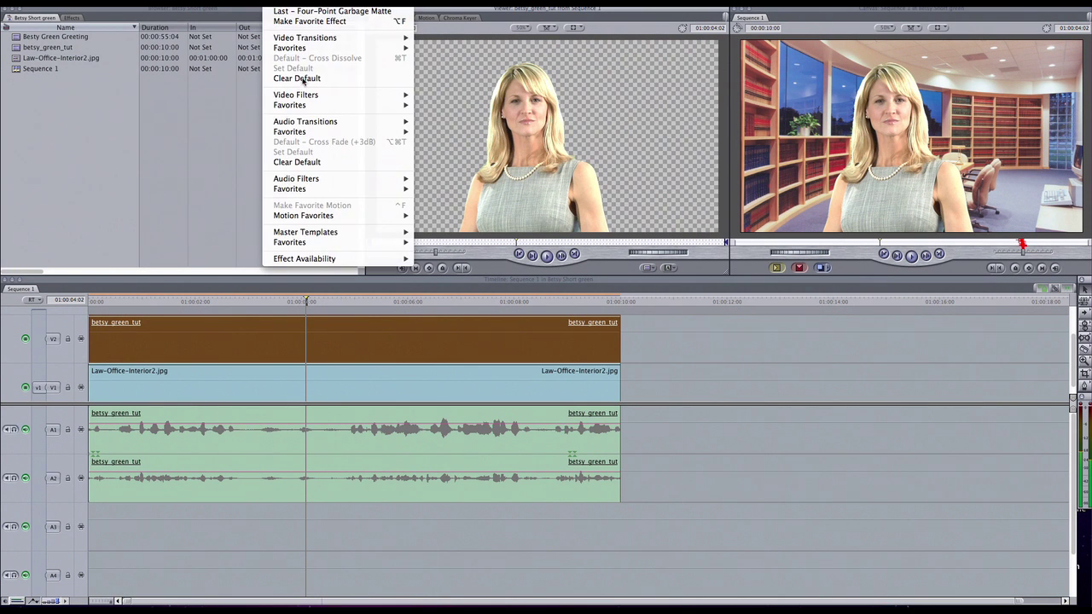
mouse_move(314, 94)
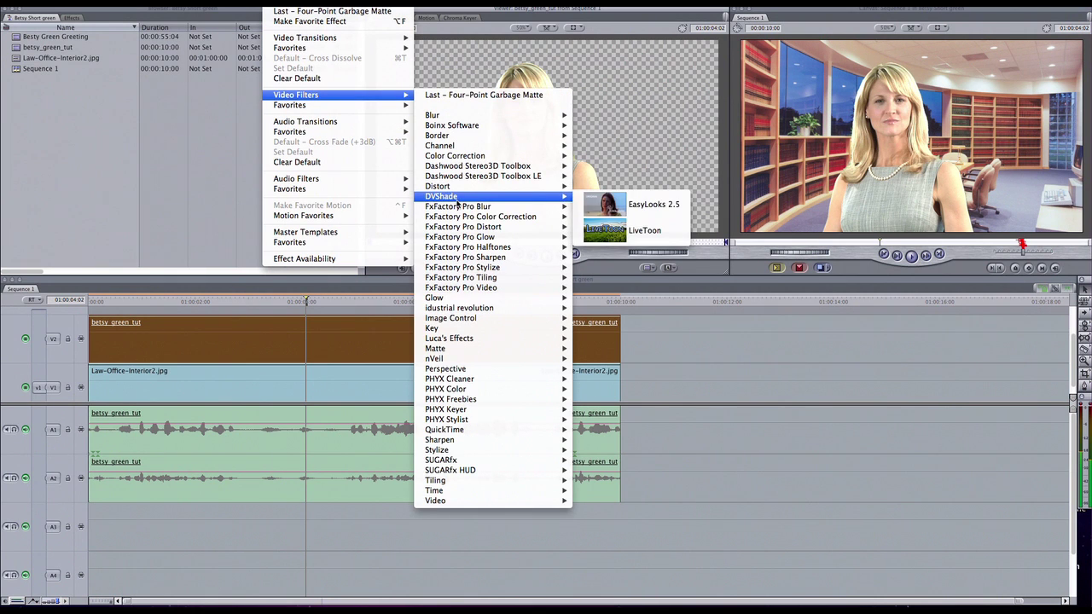
mouse_move(455, 350)
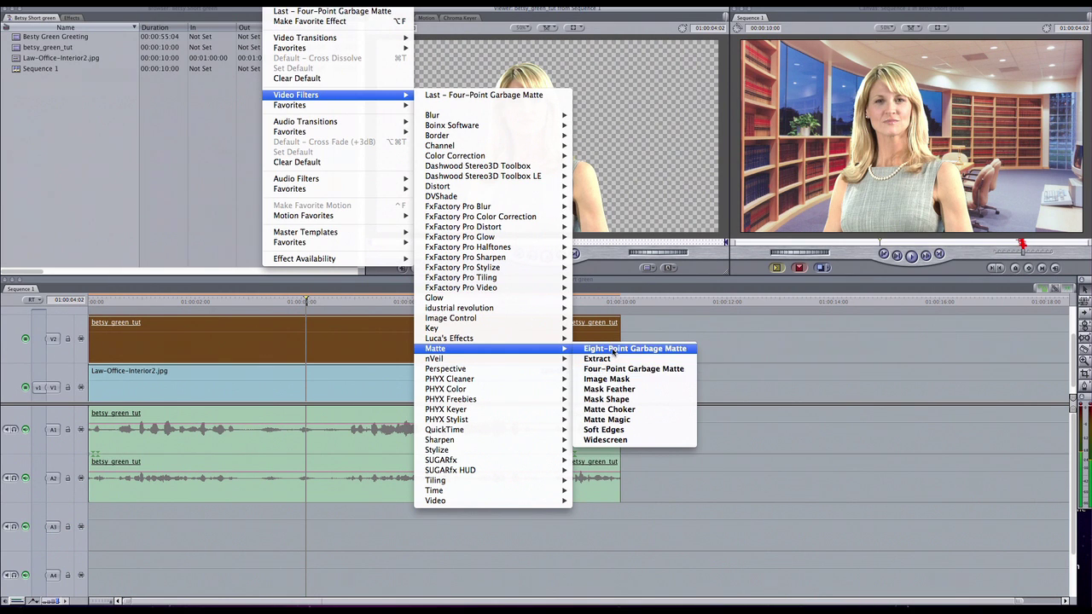
click(610, 373)
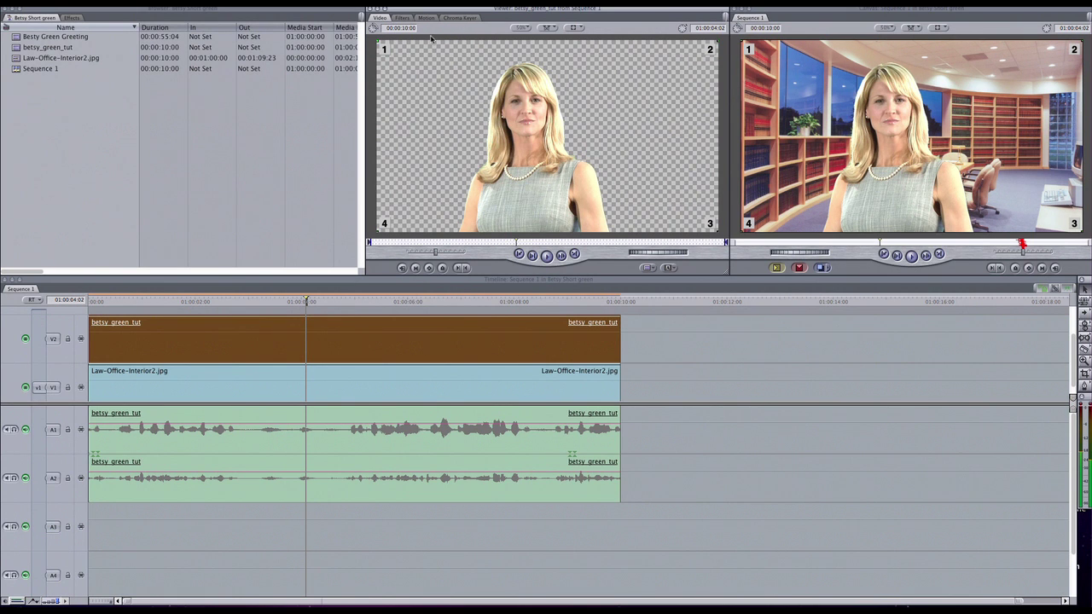
- Disable the Four-Point Garbage Matte in the clip's filter list and collapse its parameters
click(405, 19)
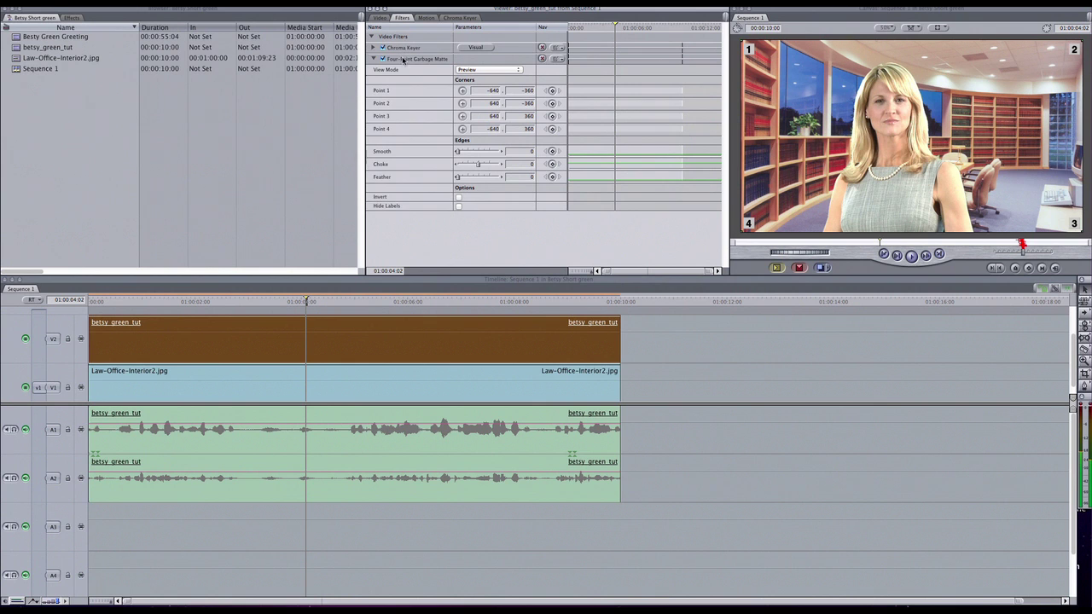
click(401, 60)
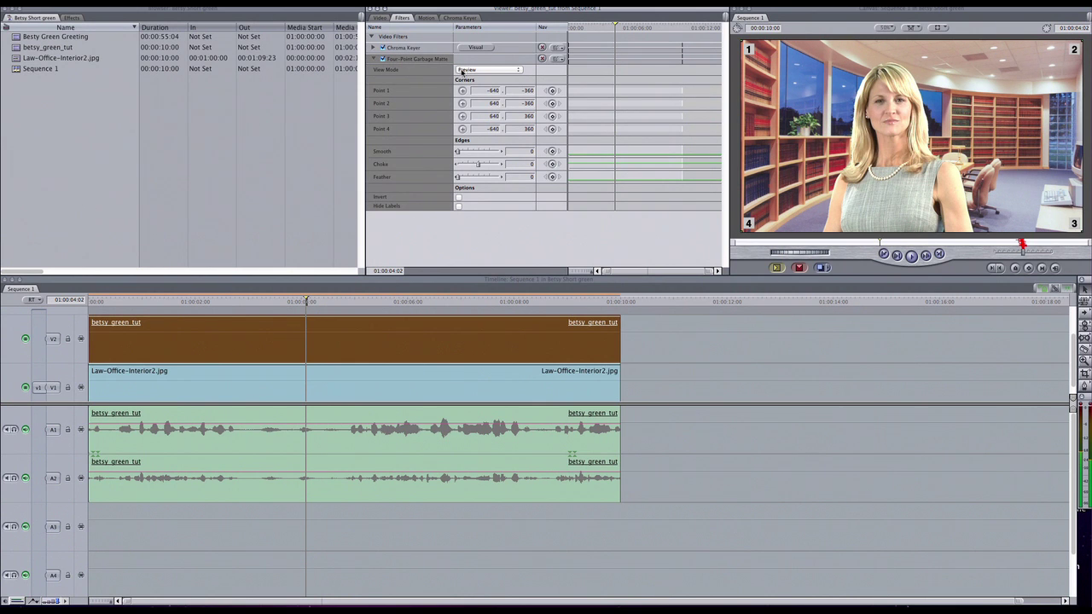
click(383, 59)
click(373, 59)
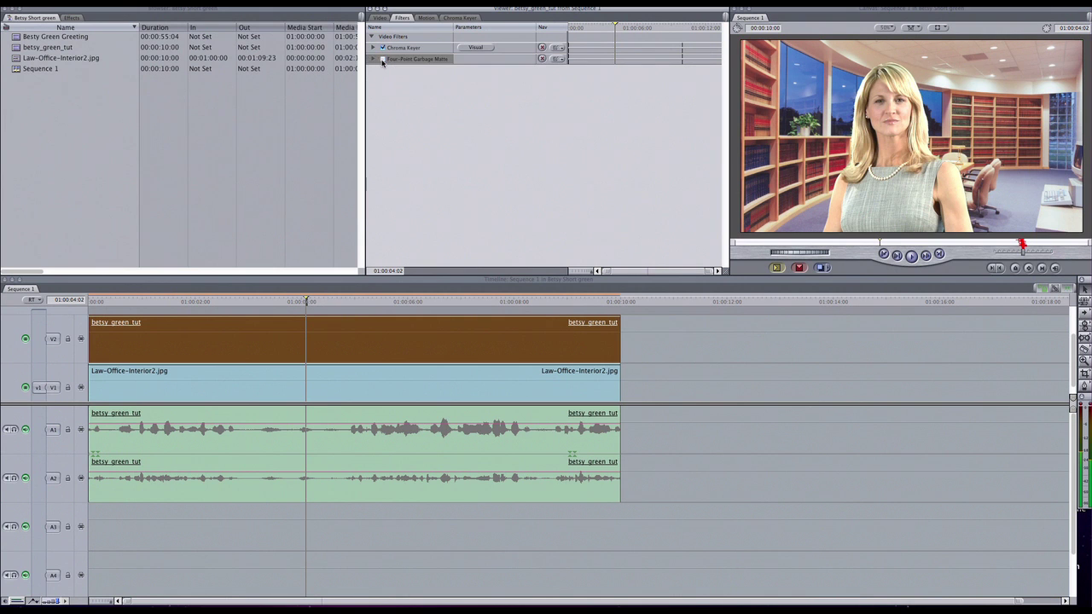
- Try the Eight-Point Garbage Matte video filter on the green-screen clip and delete it from the filter list
click(399, 75)
click(312, 3)
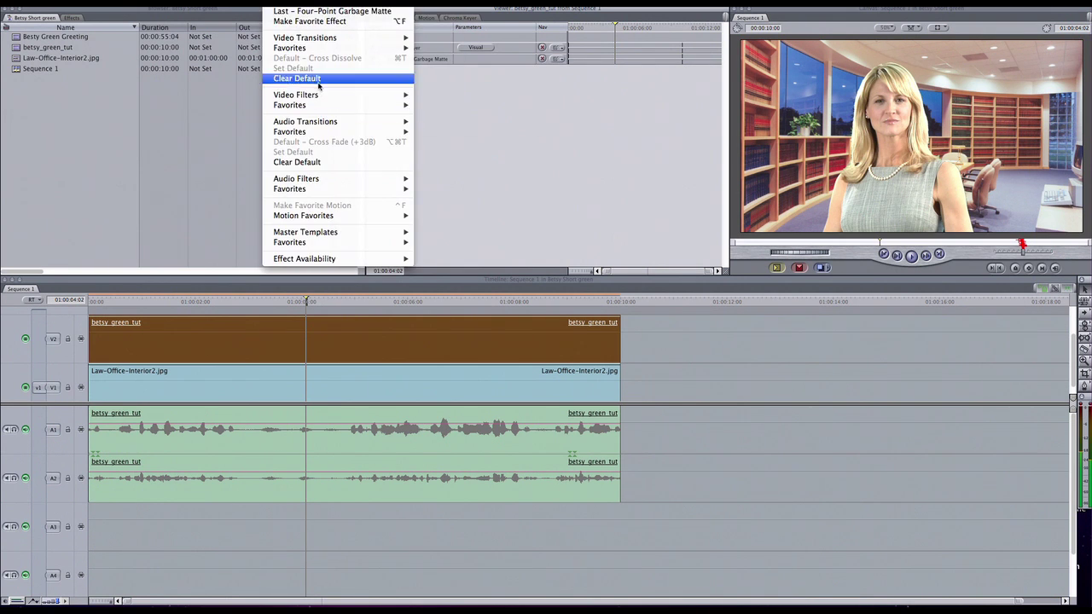
mouse_move(341, 94)
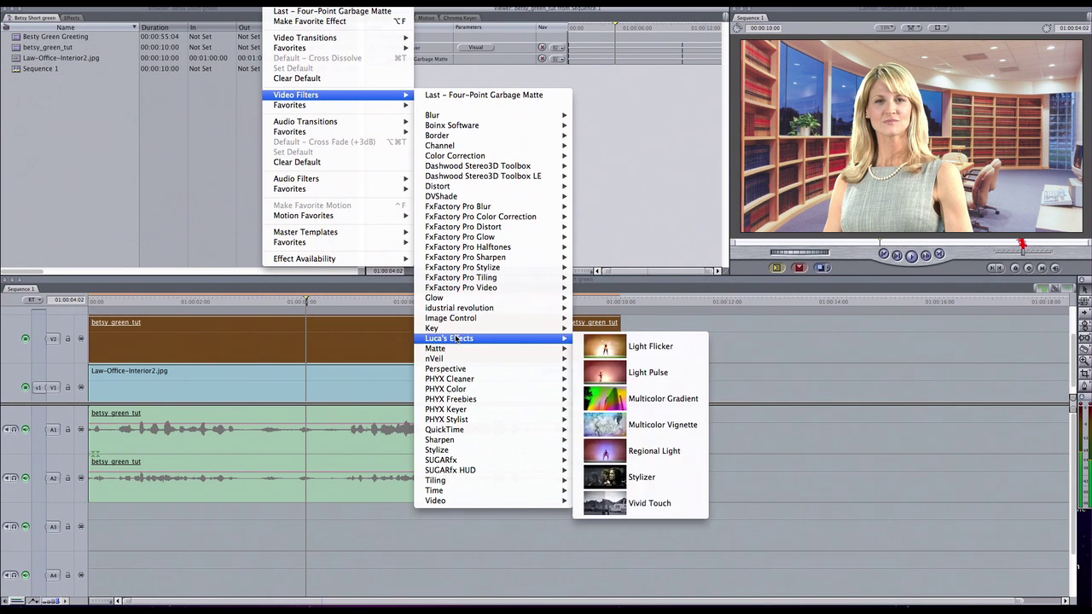
mouse_move(537, 347)
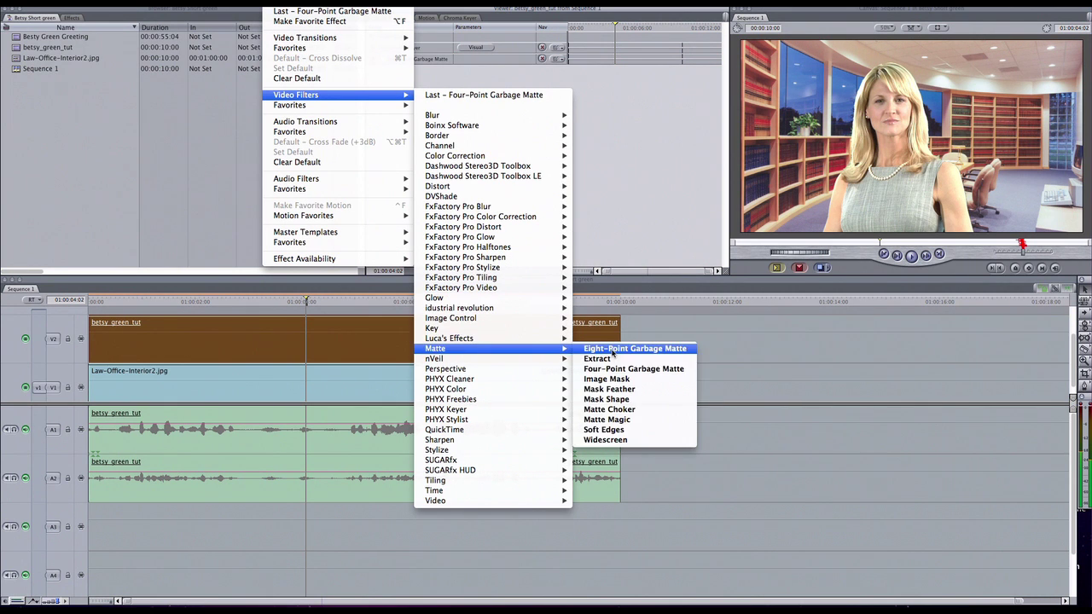
click(635, 348)
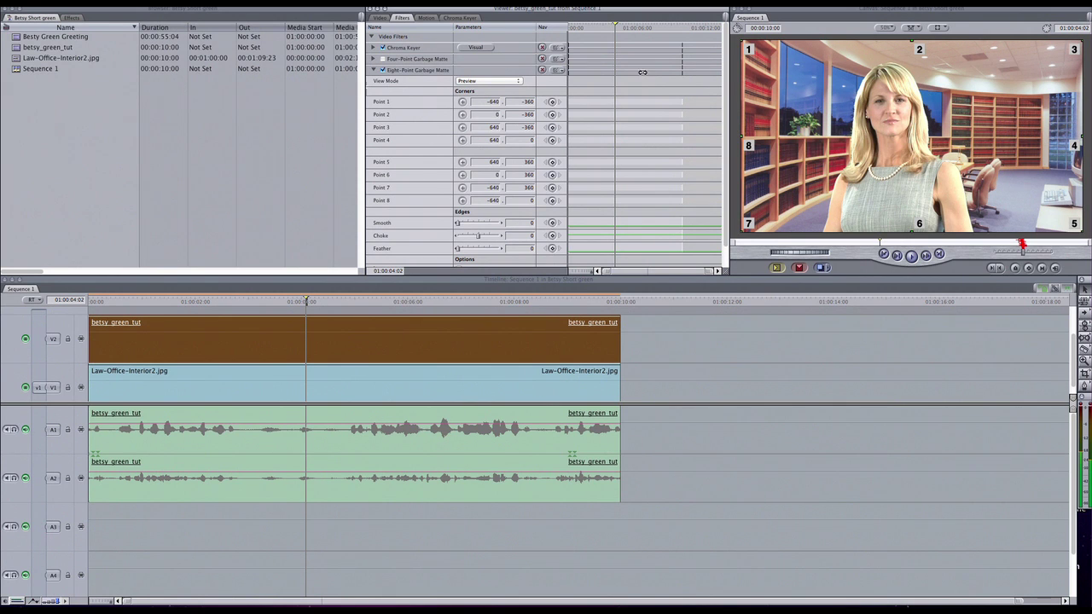
click(406, 74)
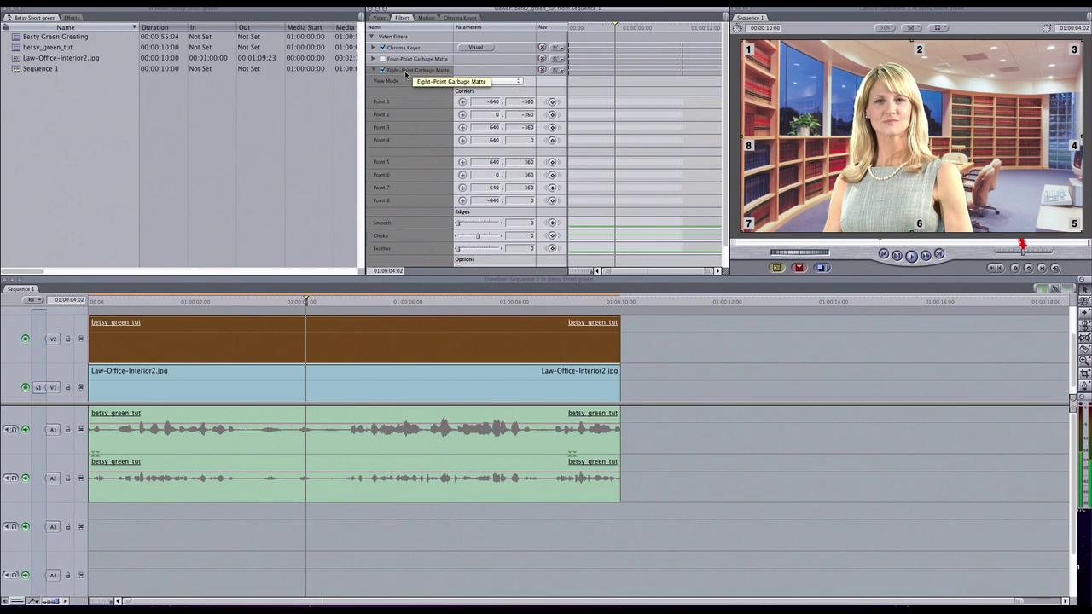
key(Delete)
- Re-enable the Four-Point Garbage Matte filter and expand its parameters
click(389, 59)
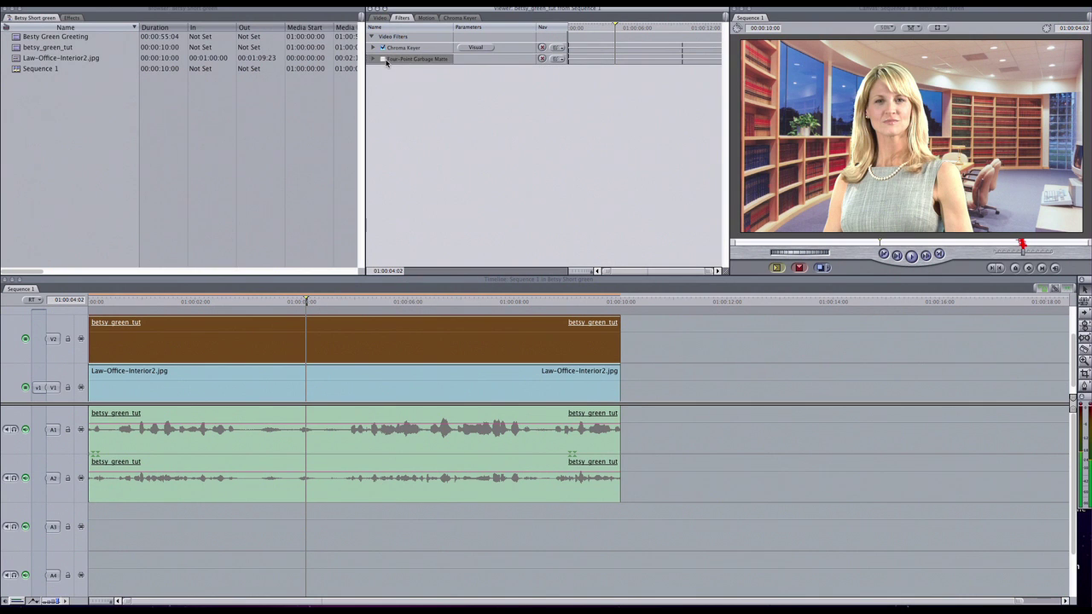
click(383, 59)
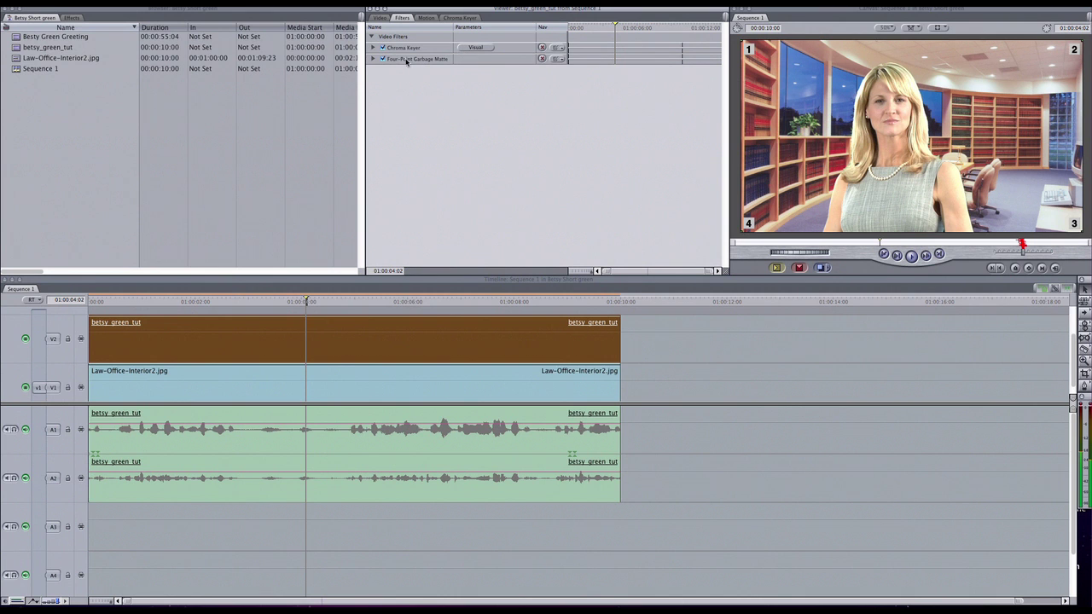
click(372, 58)
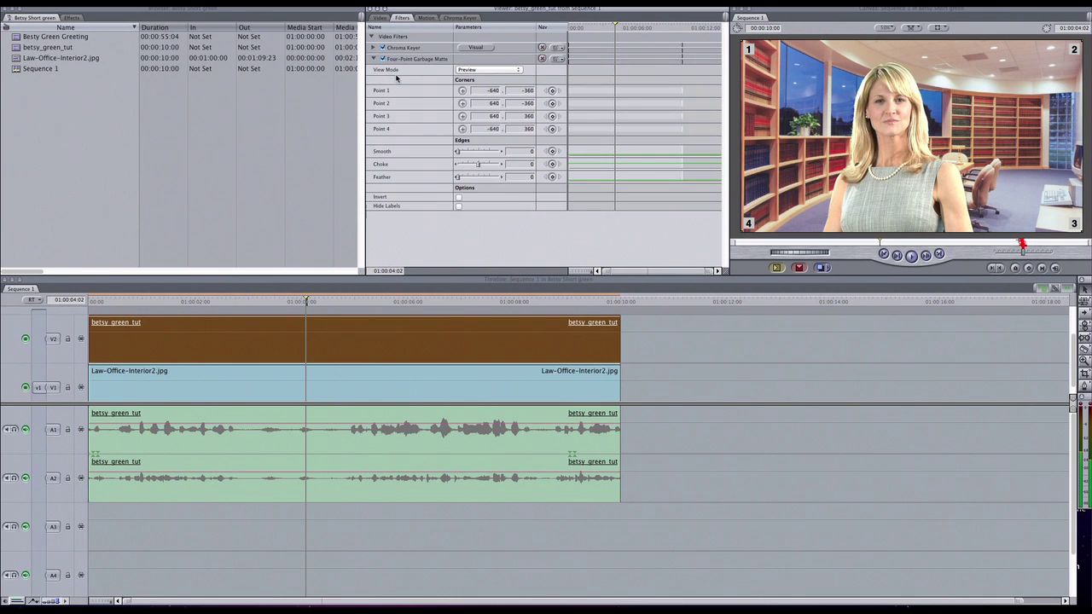
- Compare the Four-Point Garbage Matte's Wireframe and Final view modes and set the view mode back to Preview
click(482, 71)
click(491, 81)
click(483, 70)
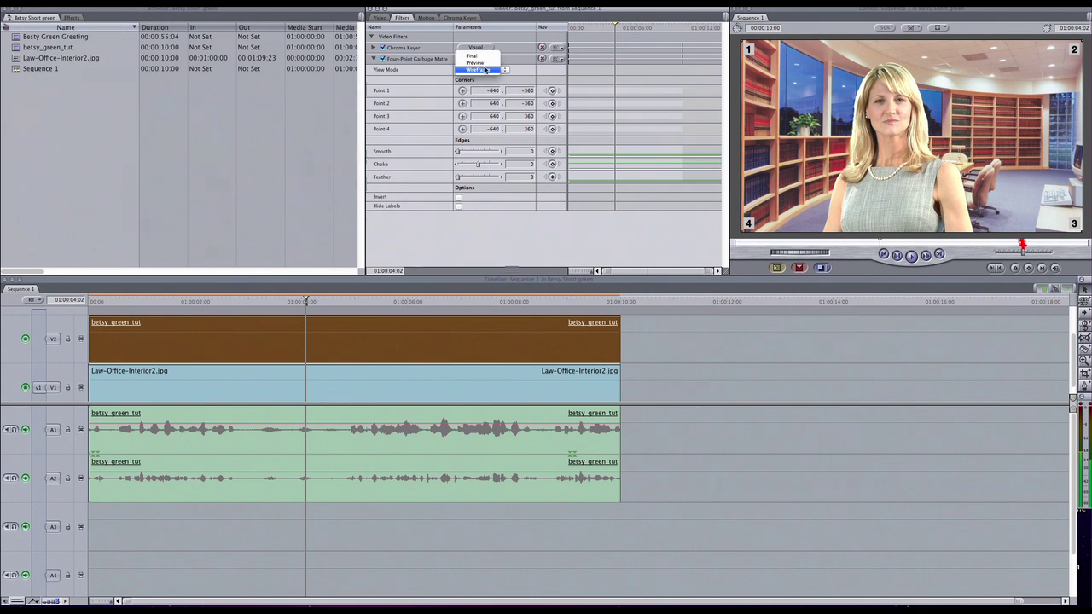
click(492, 55)
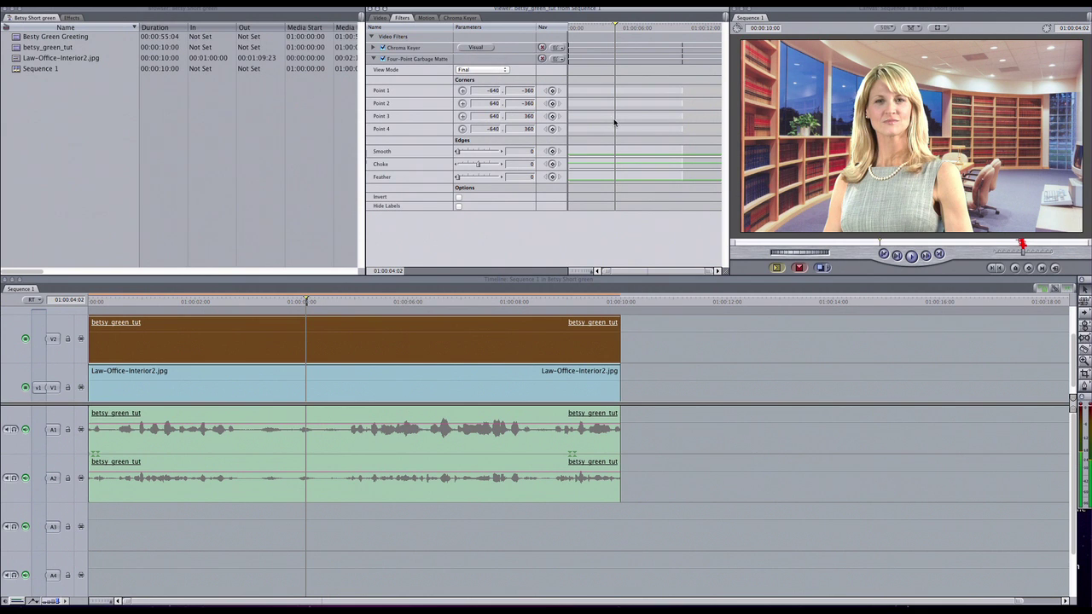
click(483, 70)
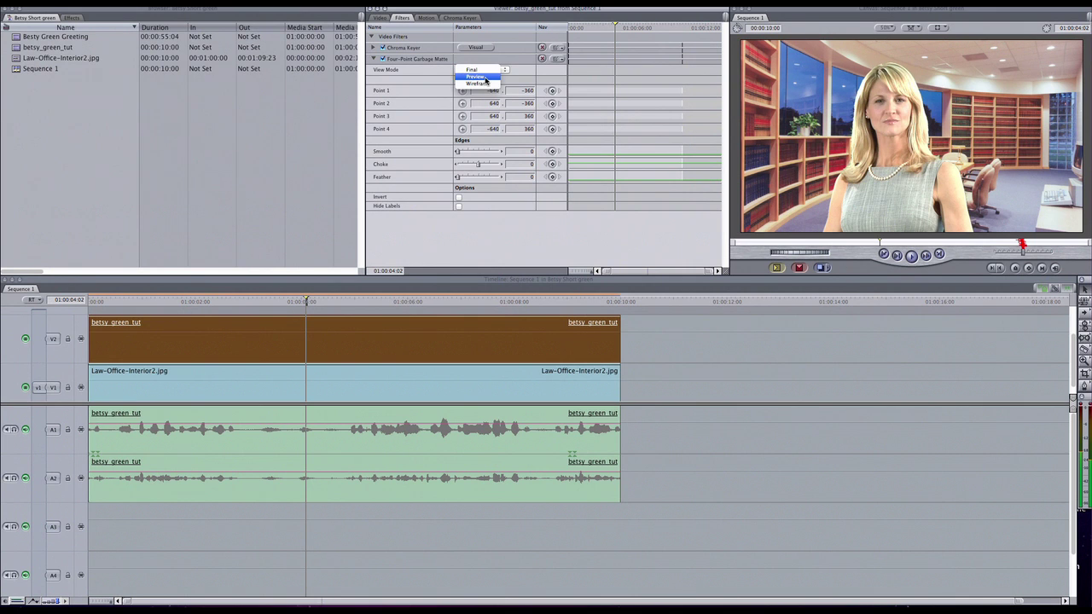
click(483, 78)
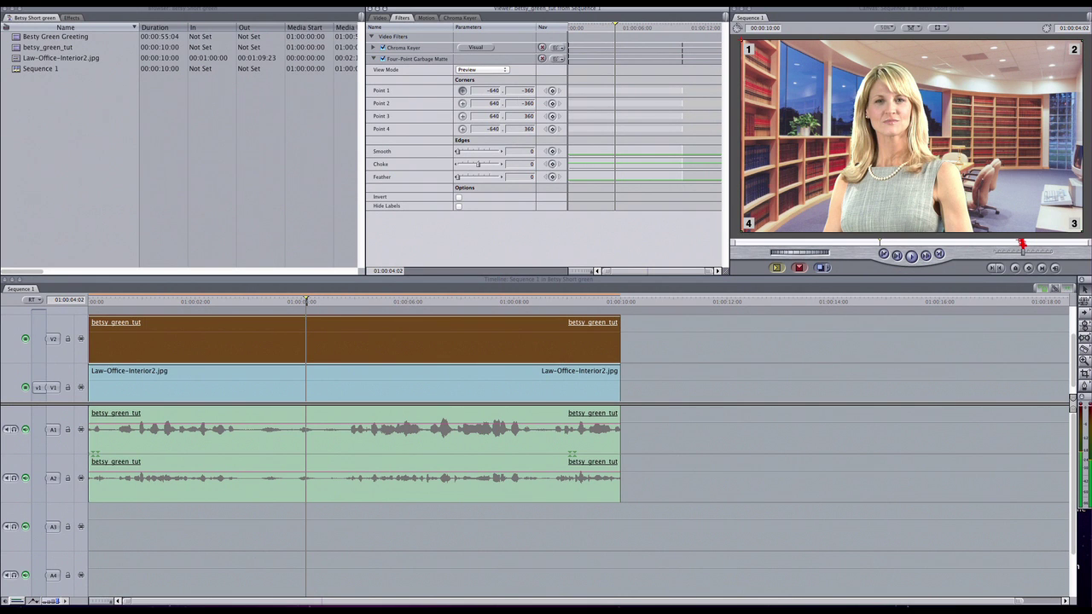
- Place garbage matte point 1 at about -260, -302 and point 2 at about 76, -296, on either side above the woman's head
mouse_move(835, 54)
mouse_down()
mouse_move(848, 53)
mouse_move(838, 58)
mouse_up()
mouse_move(842, 62)
mouse_down()
mouse_move(882, 85)
mouse_move(864, 75)
mouse_move(873, 64)
mouse_move(862, 58)
mouse_move(919, 164)
mouse_move(761, 221)
mouse_move(940, 137)
mouse_move(1004, 88)
mouse_move(883, 162)
mouse_move(908, 151)
mouse_move(879, 158)
mouse_move(849, 107)
mouse_move(842, 57)
mouse_up()
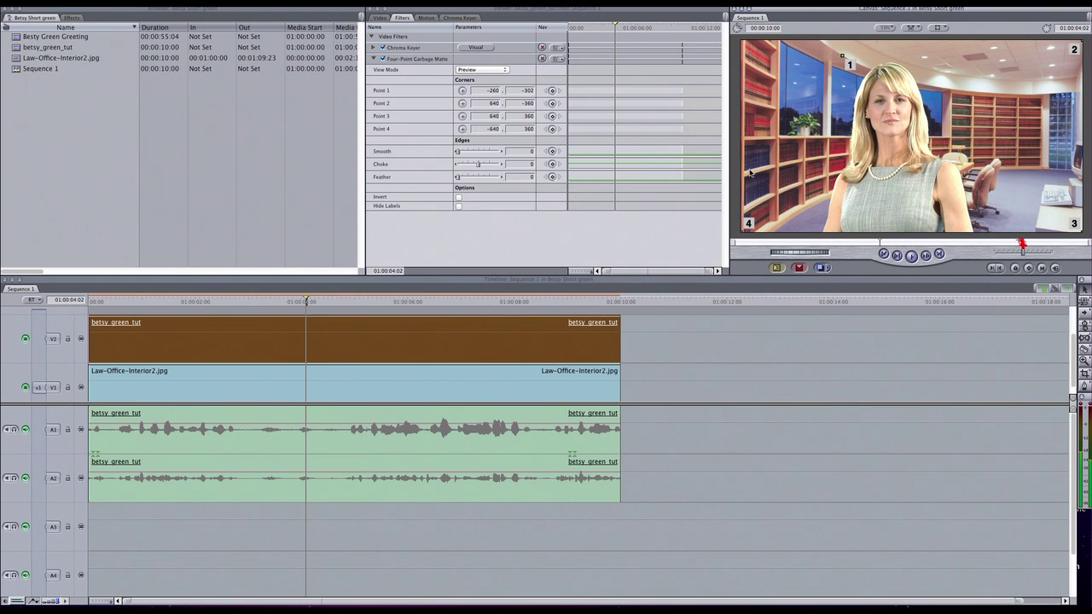
click(463, 103)
drag(931, 59, 932, 57)
- Place garbage matte point 3 at about 340, 416 and point 4 at about -448, 468, below the frame beside the woman's body
click(889, 32)
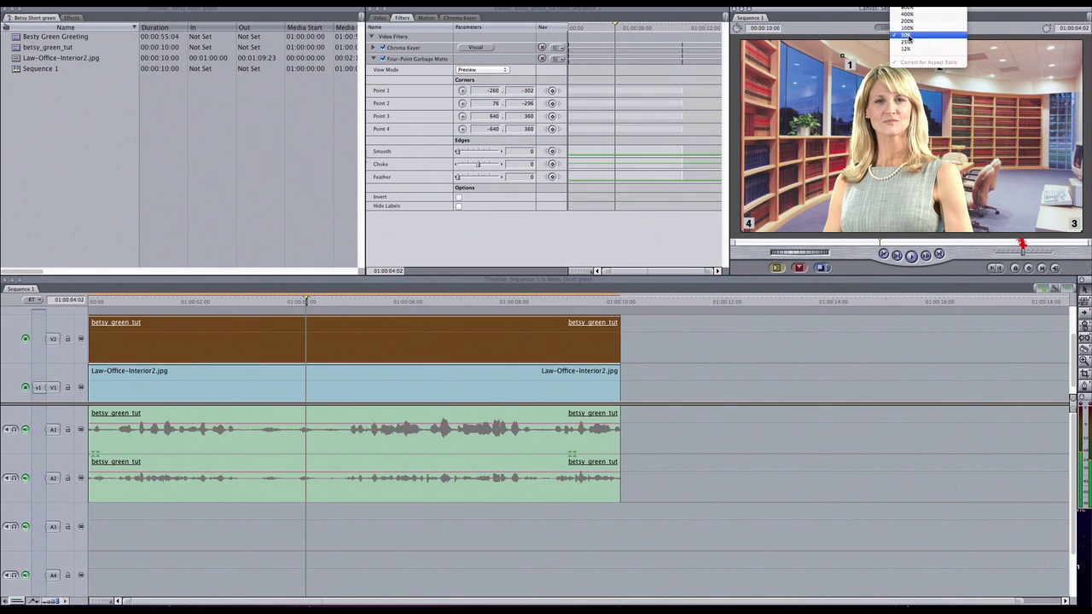
click(907, 42)
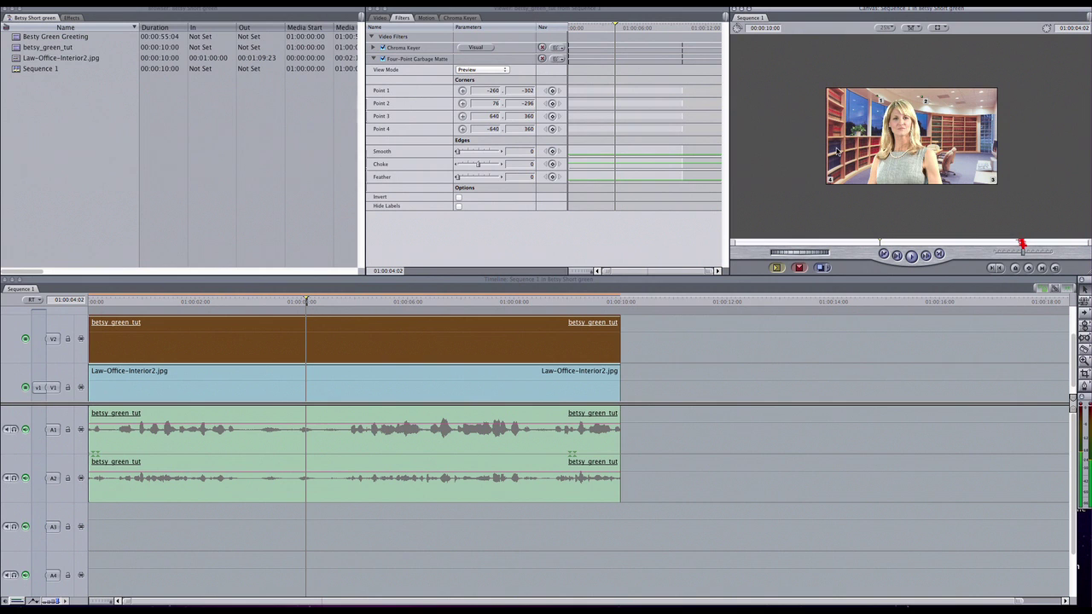
click(461, 116)
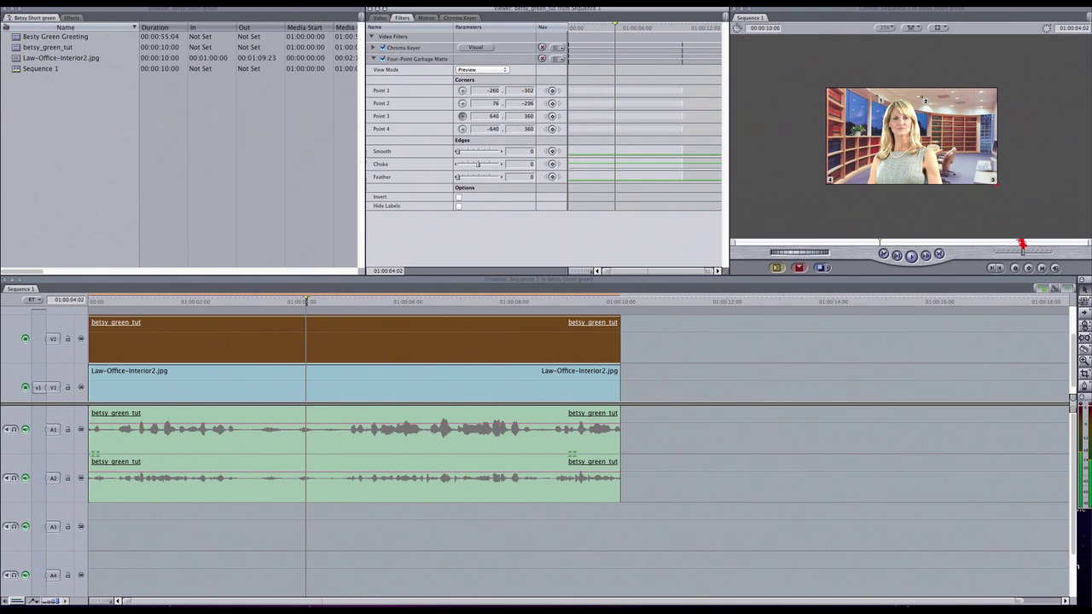
click(958, 182)
mouse_move(958, 183)
mouse_down()
mouse_move(959, 197)
mouse_move(952, 177)
mouse_move(959, 196)
mouse_move(966, 188)
mouse_up()
drag(960, 198, 958, 192)
click(957, 194)
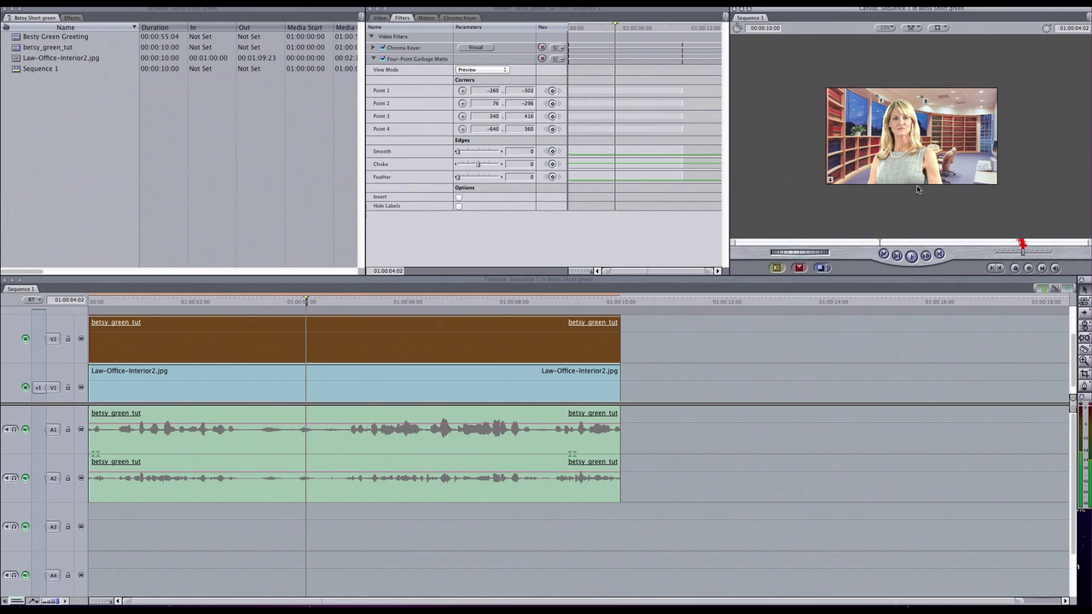
click(463, 129)
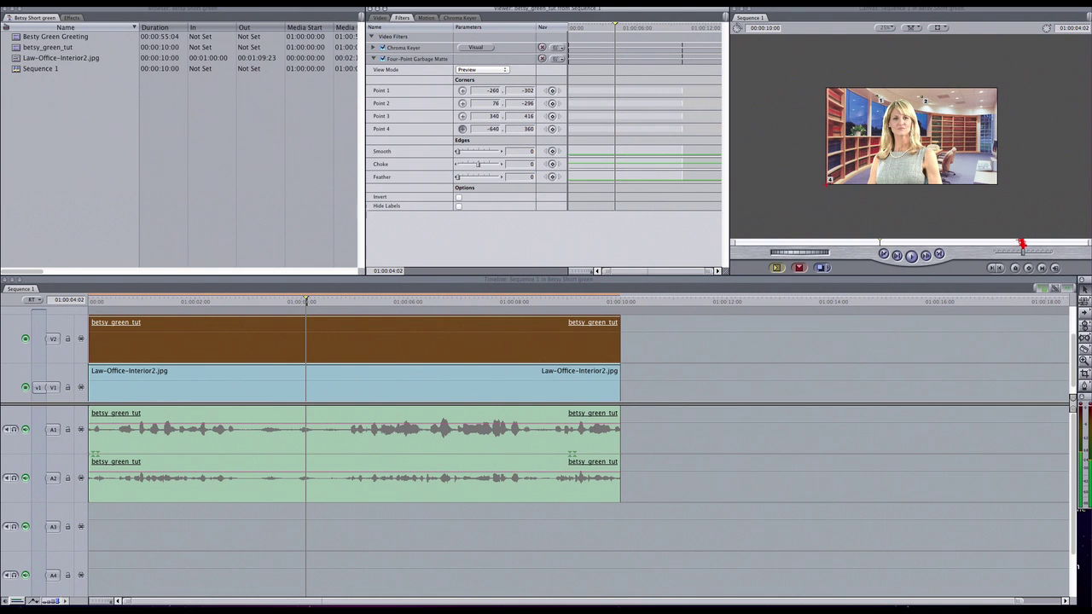
click(852, 202)
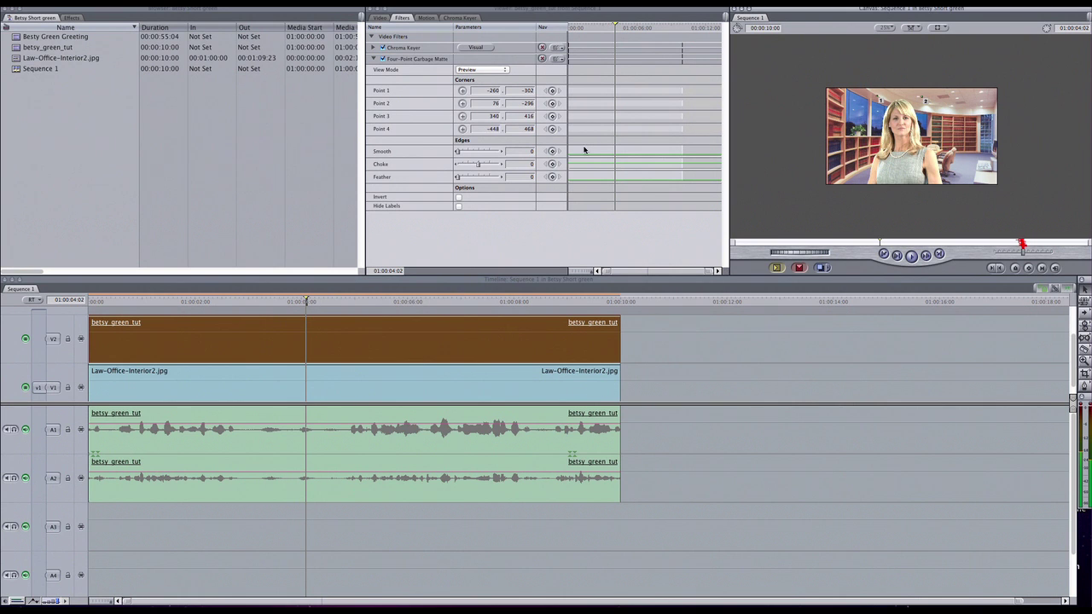
- Set the canvas zoom to 50% and turn off the Chroma Keyer filter
click(891, 28)
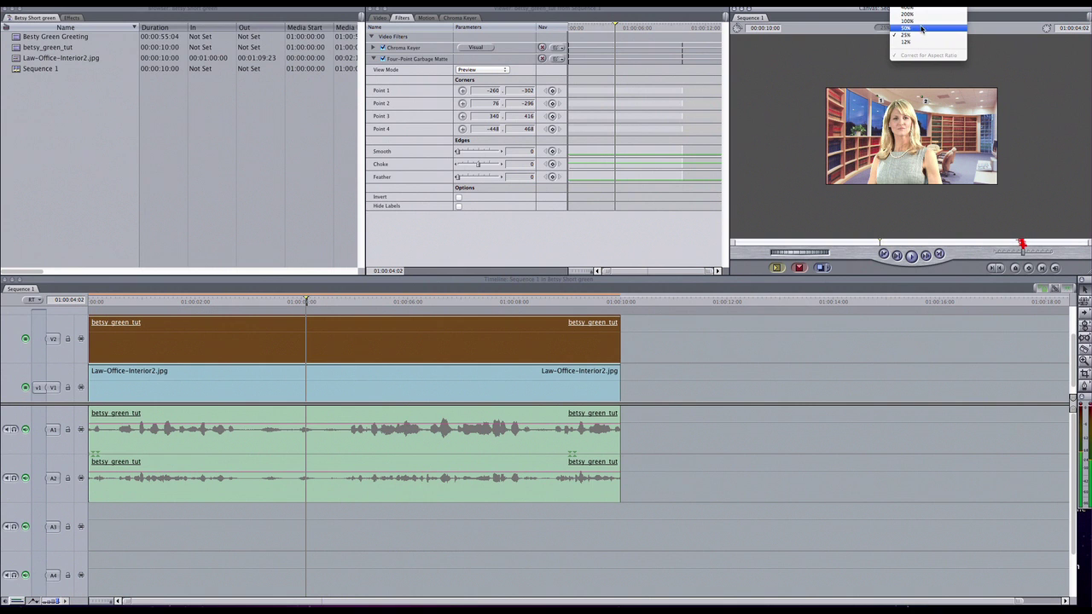
click(913, 34)
click(905, 29)
click(905, 30)
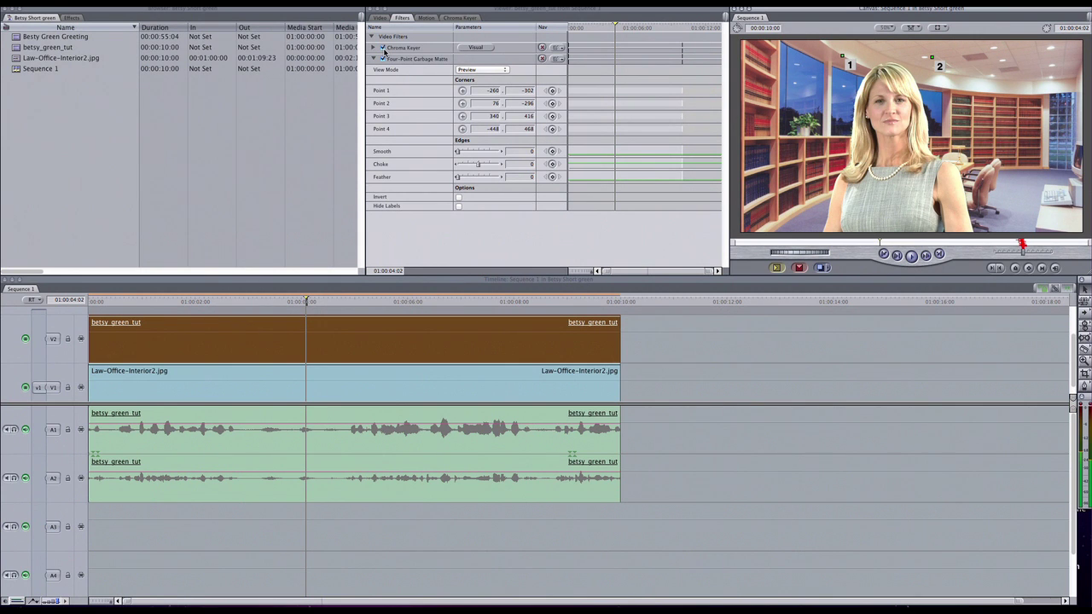
click(383, 49)
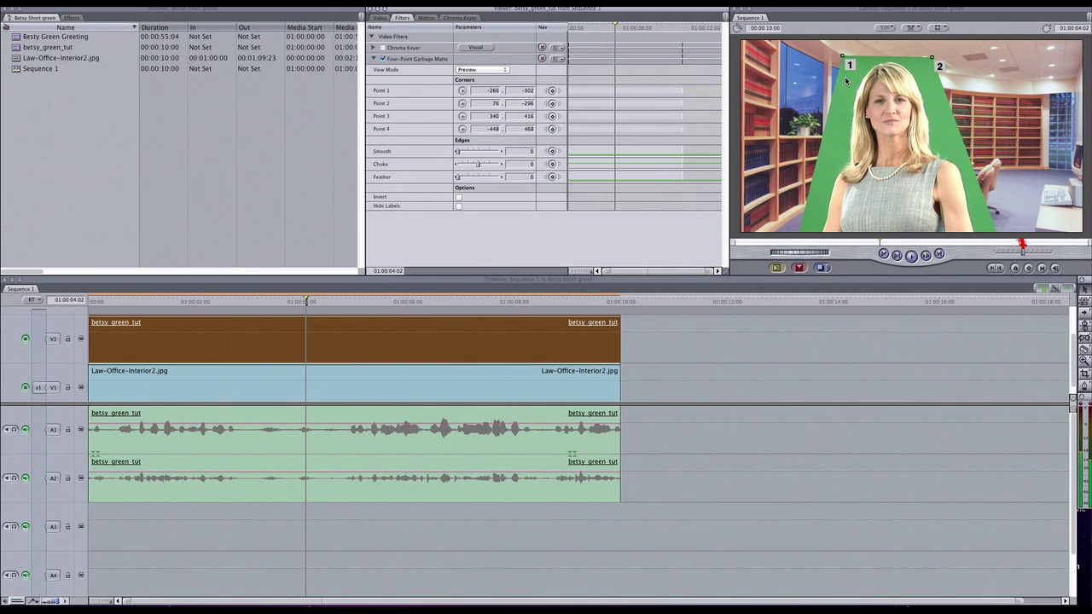
- Tighten the garbage matte above the woman's head by moving point 1 to -206, -296 and point 2 to 76, -300
click(461, 90)
click(856, 61)
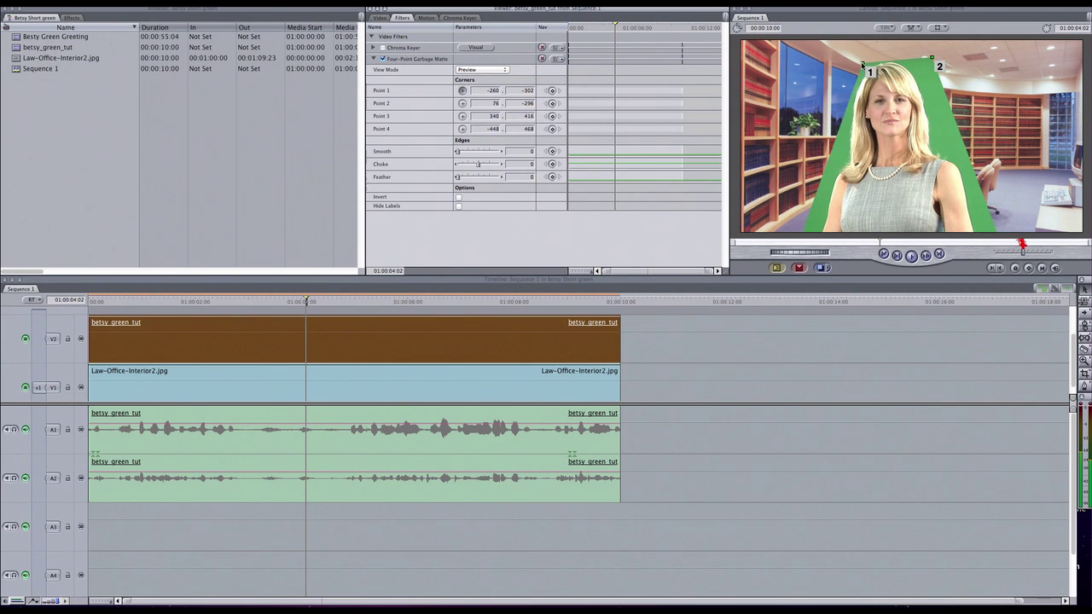
drag(856, 61, 857, 58)
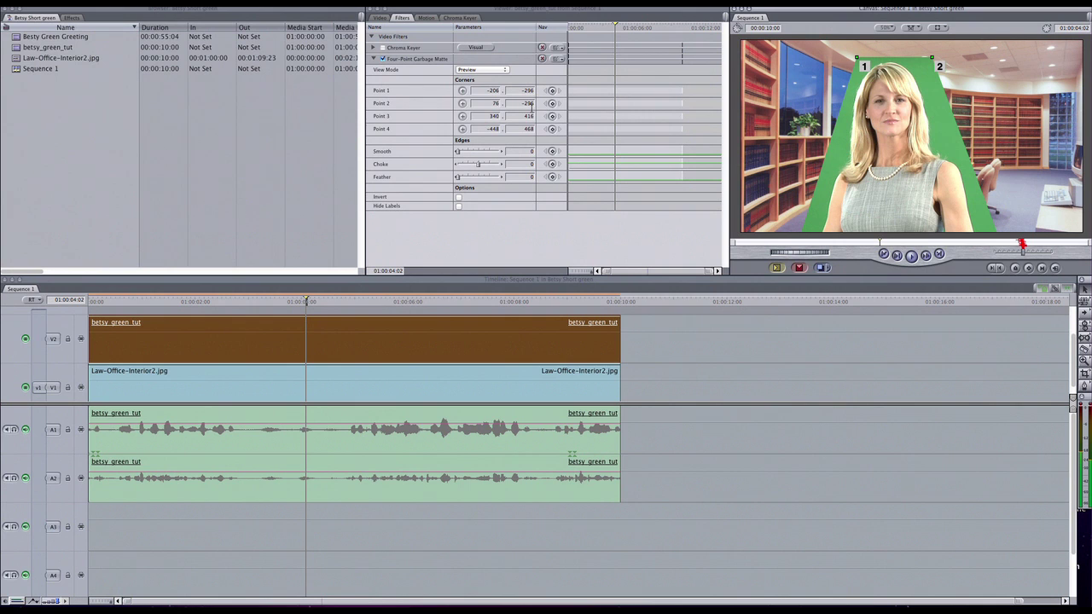
click(463, 103)
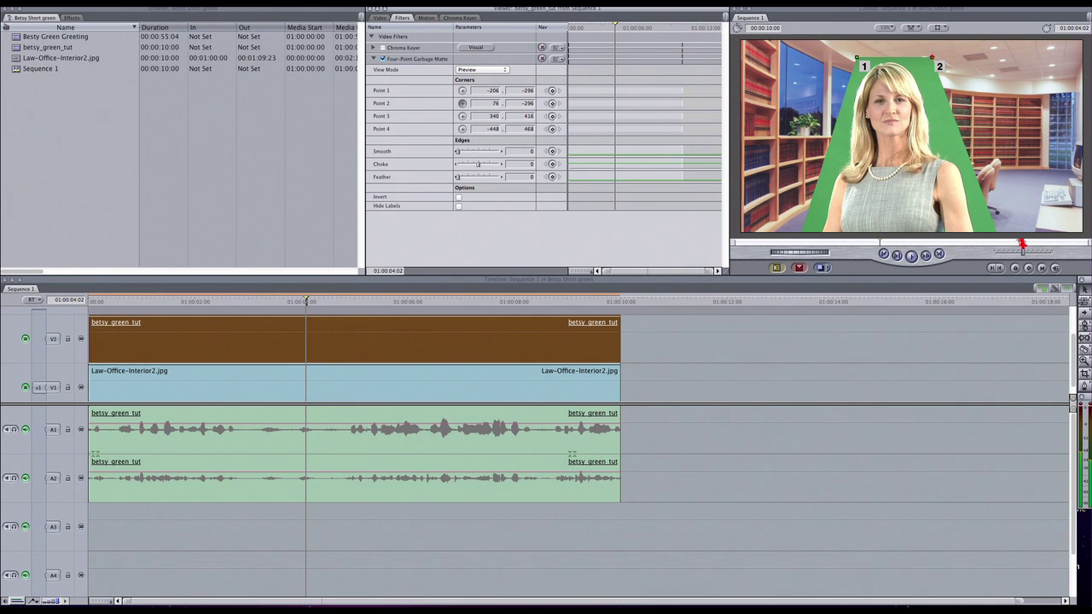
click(933, 58)
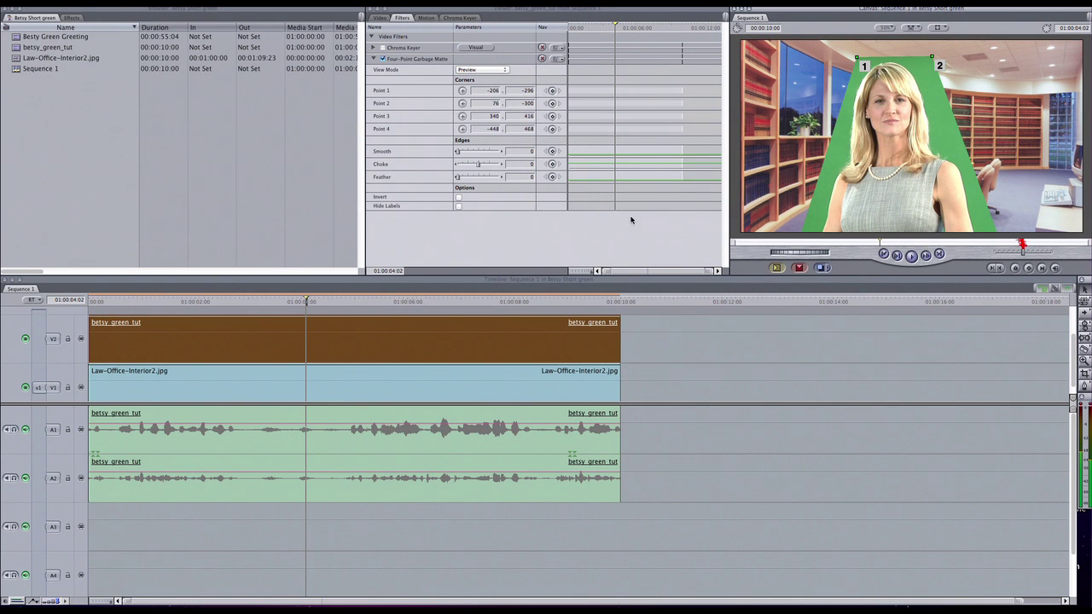
- Try a Feather value of 12 on the garbage matte's edges and return it to 0
click(463, 178)
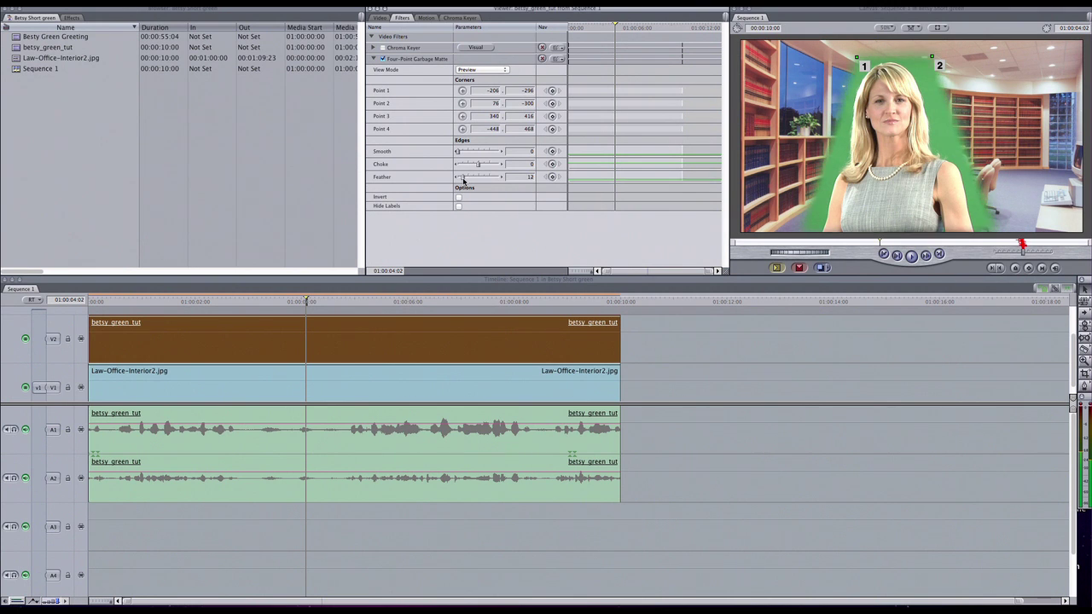
drag(464, 180, 455, 184)
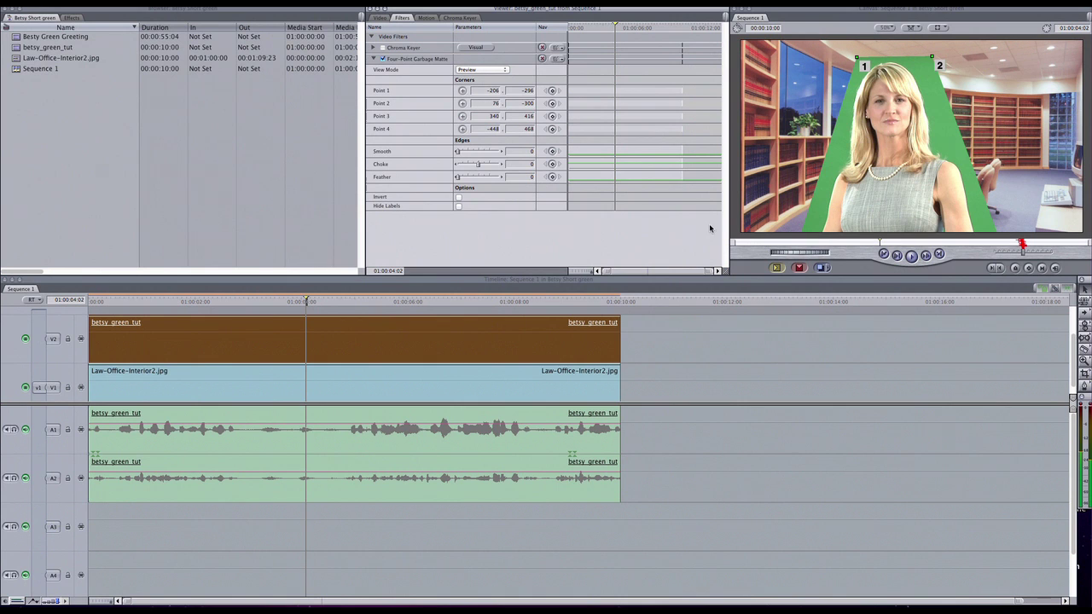
drag(456, 178, 456, 179)
- Re-enable the Chroma Keyer filter and review the composite in motion between about 01:00:04:06 and 01:00:05:00
click(383, 49)
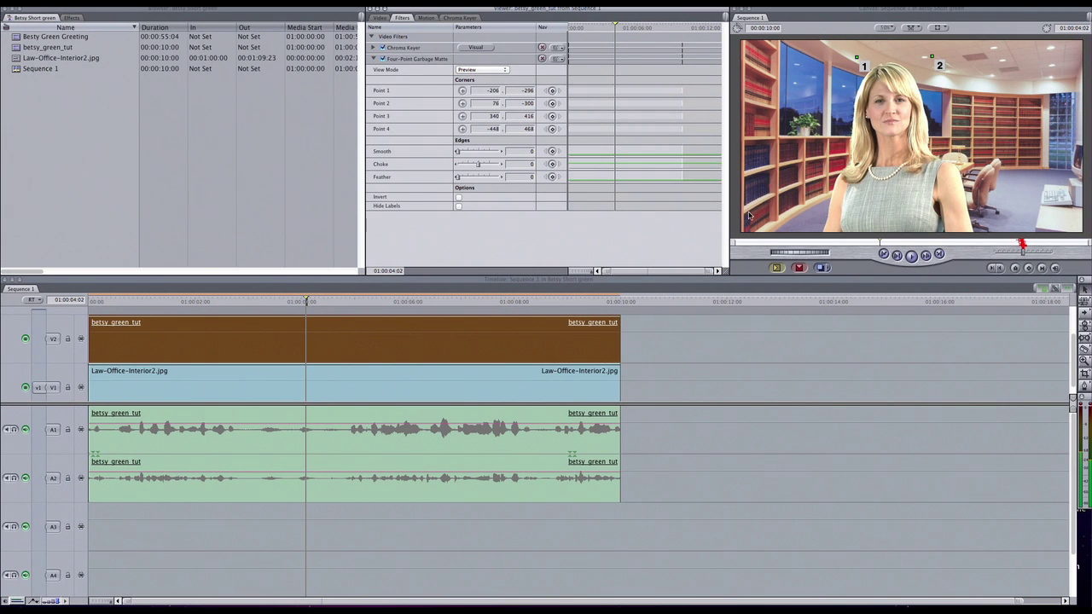
click(303, 306)
drag(304, 305, 355, 311)
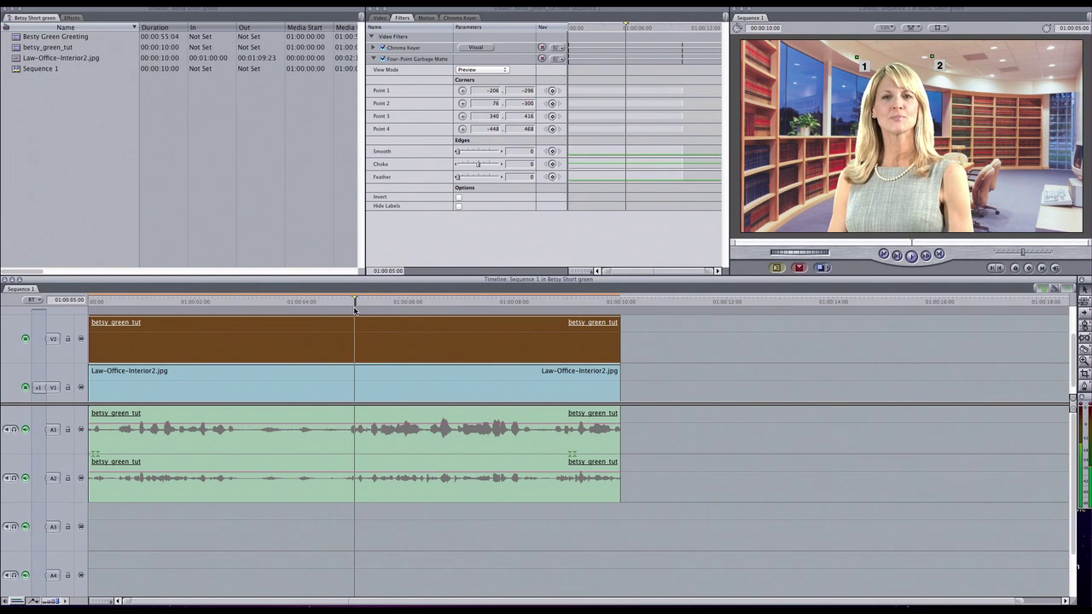
key(space)
key(space)
drag(357, 306, 315, 310)
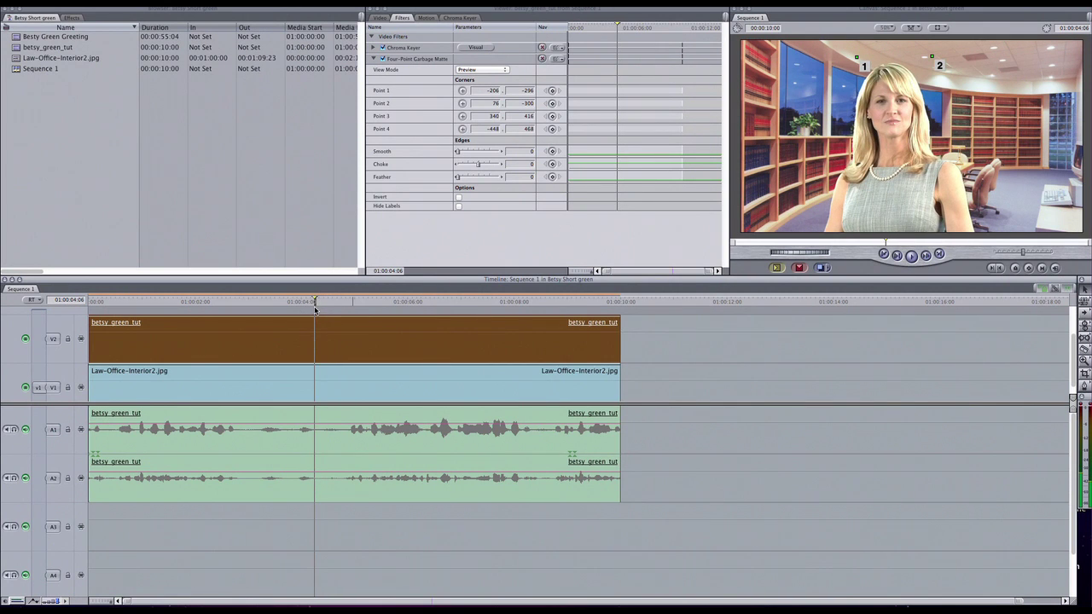